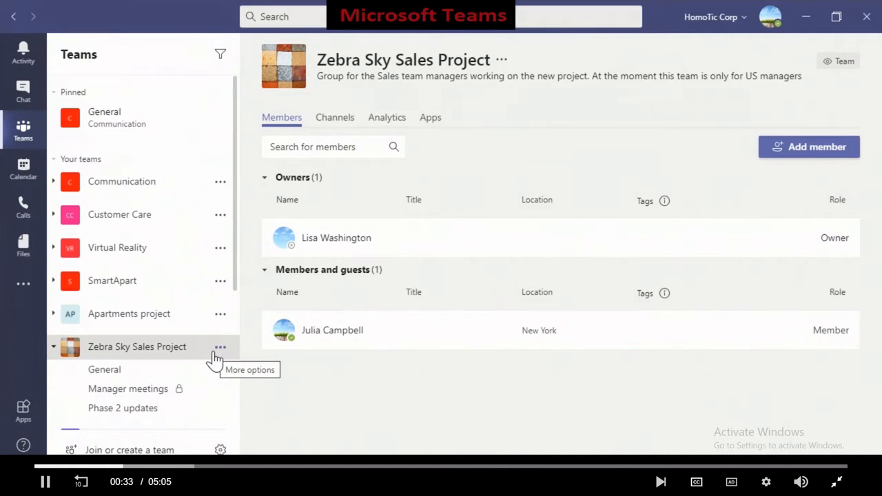
Send a request to the owner of the Zebra Sky Sales Project team to add a colleague found by first name.
click(216, 350)
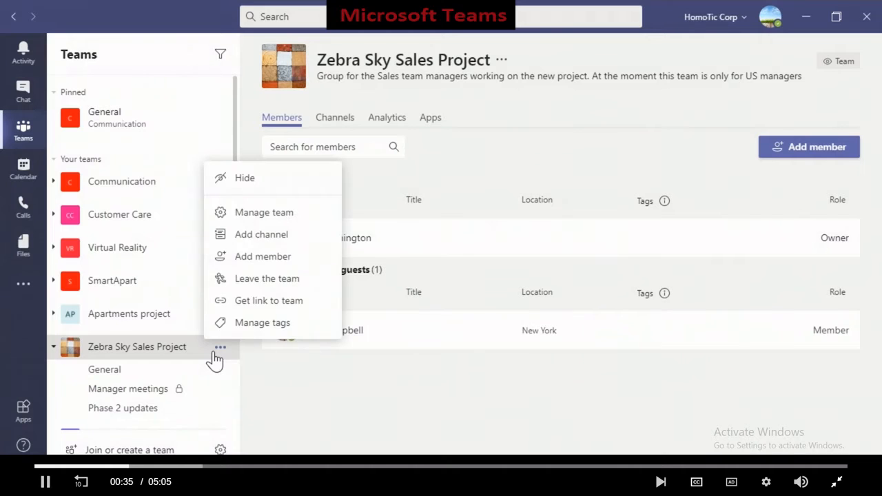
click(270, 264)
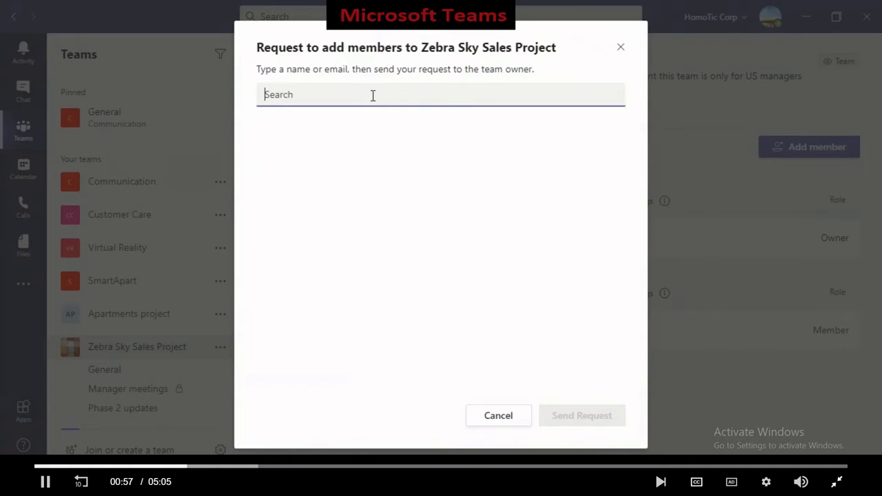
text(John)
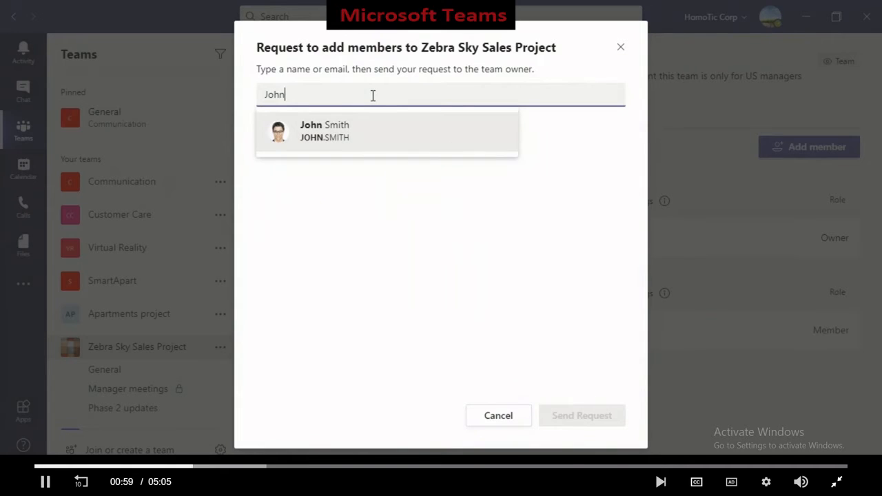
click(384, 135)
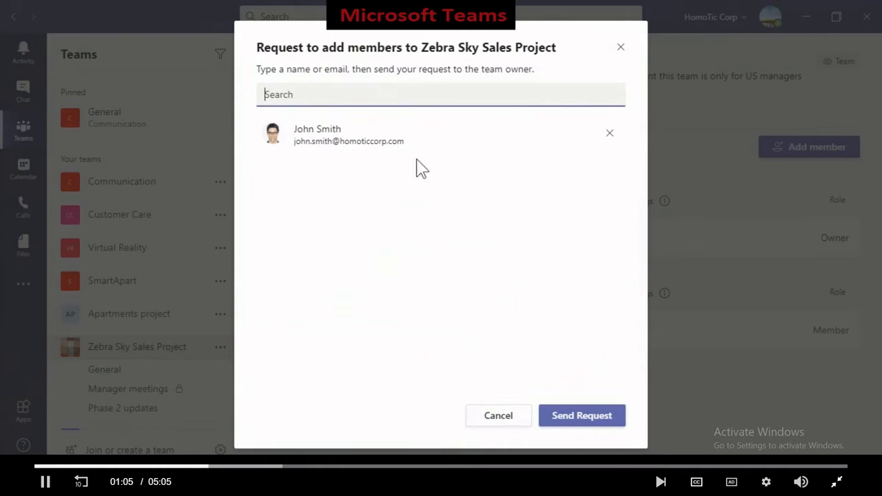
click(552, 422)
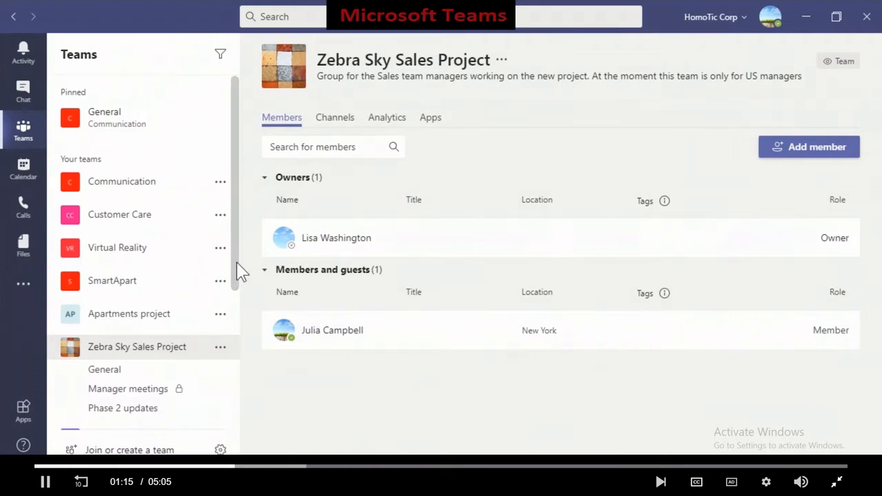
Open the HomoTic New Year Project team for management and search its members by a colleague's first name.
drag(237, 253, 248, 400)
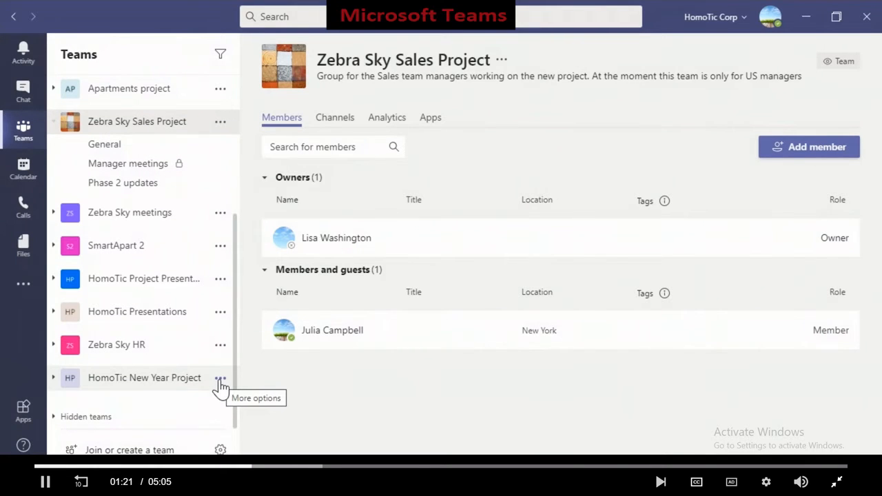
click(219, 381)
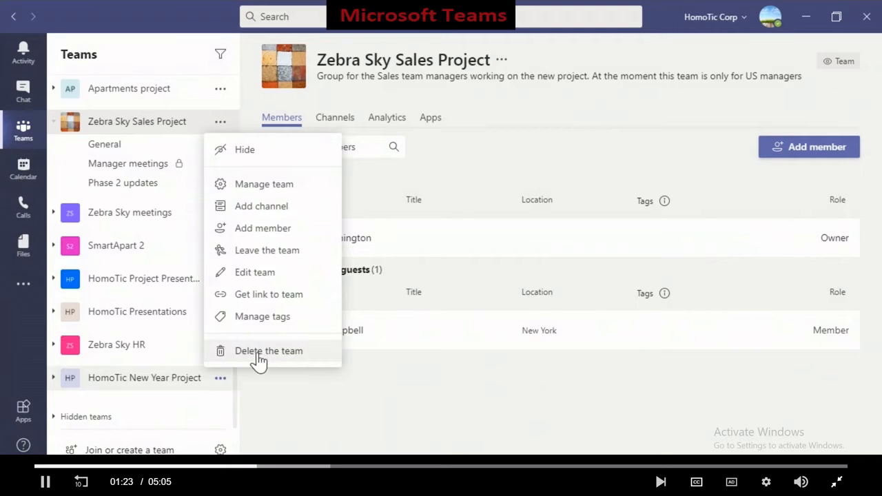
click(293, 196)
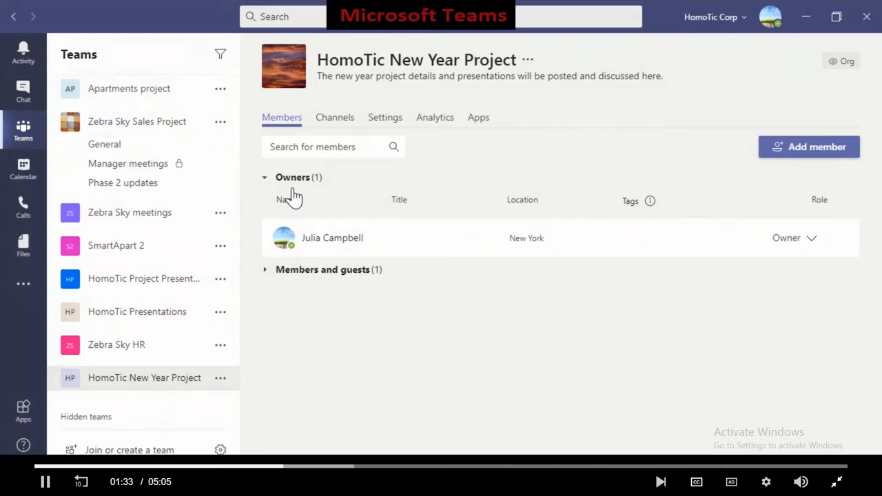
click(320, 151)
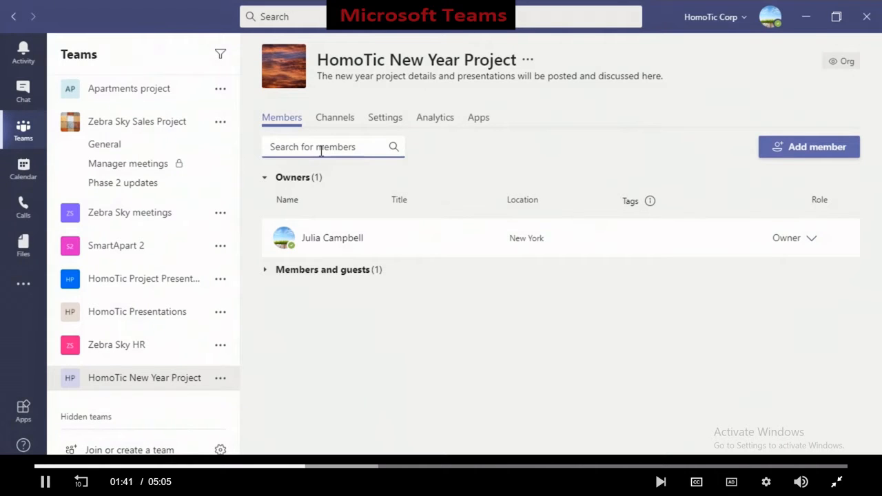
text(lisa)
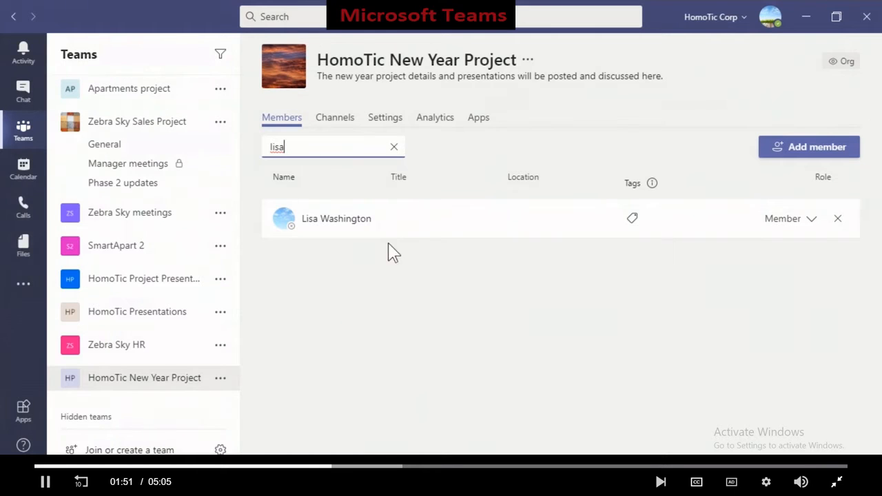
Add another colleague, found by first name, to the HomoTic New Year Project team with the Member role.
click(779, 161)
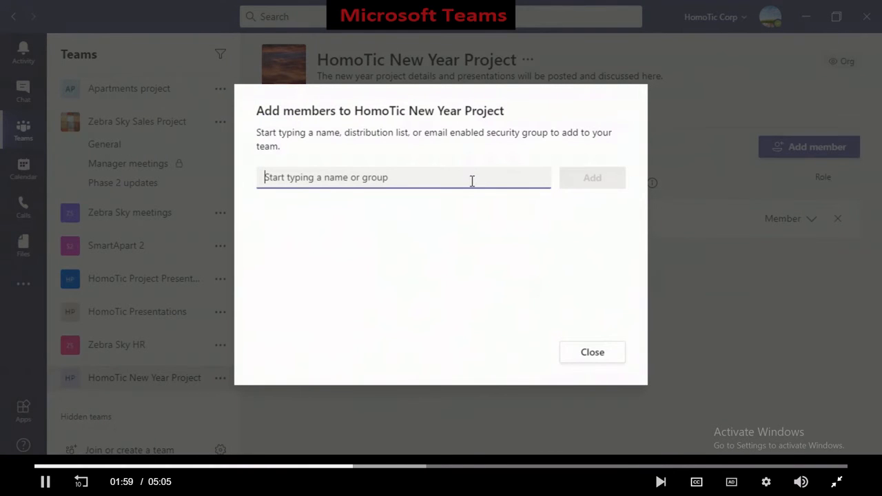
text(john)
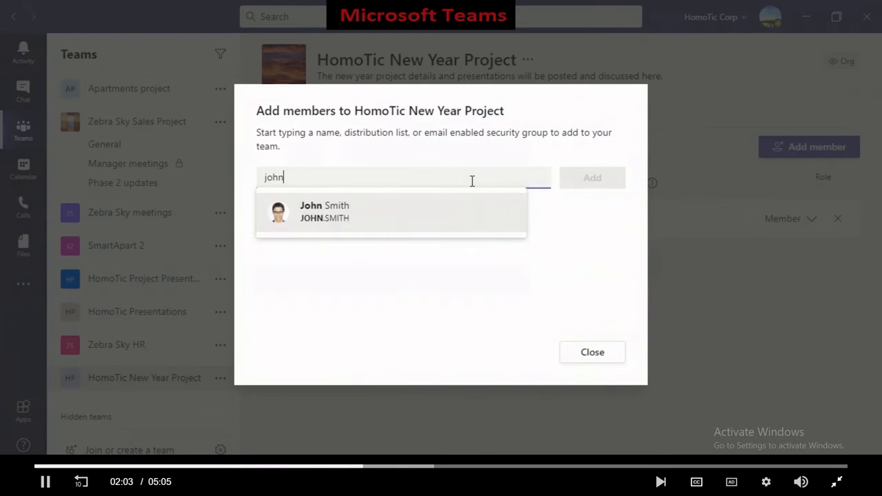
click(467, 217)
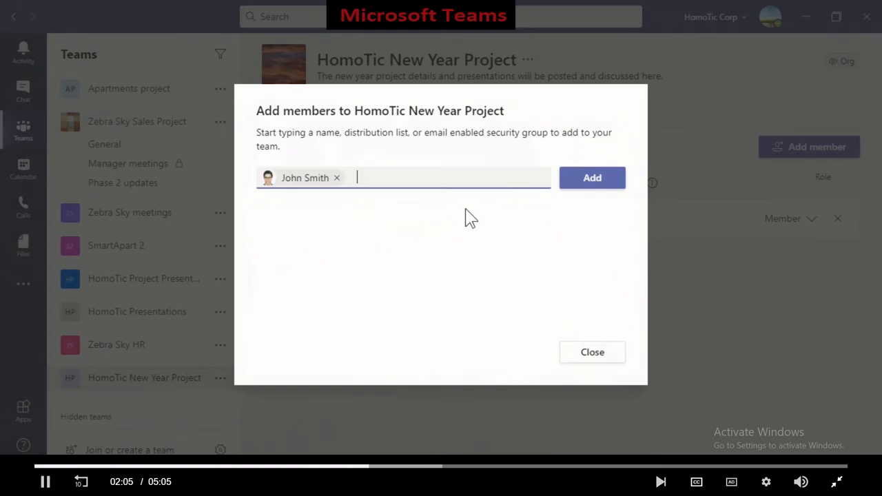
click(579, 185)
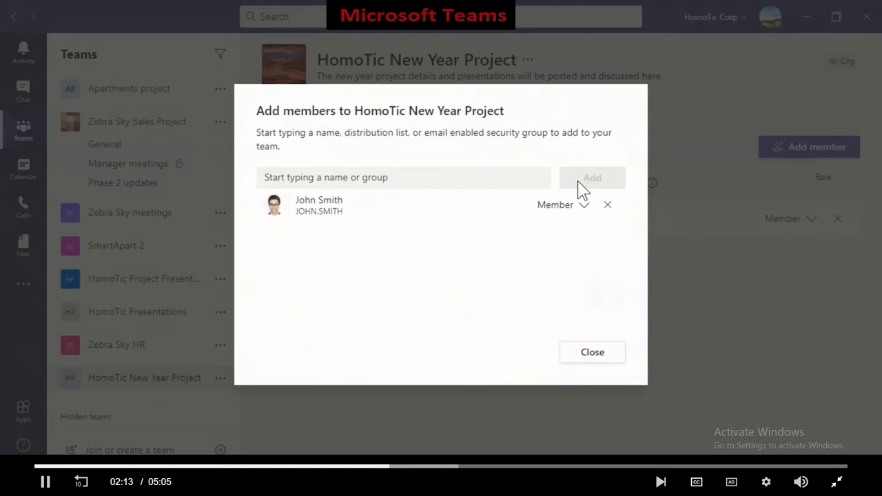
click(596, 357)
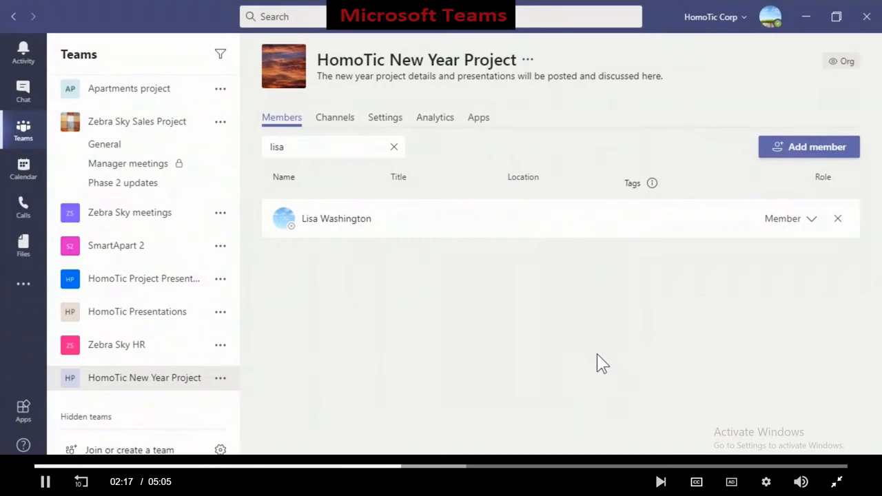
Clear the member search and give the first person under Members and guests the Owner role.
click(393, 147)
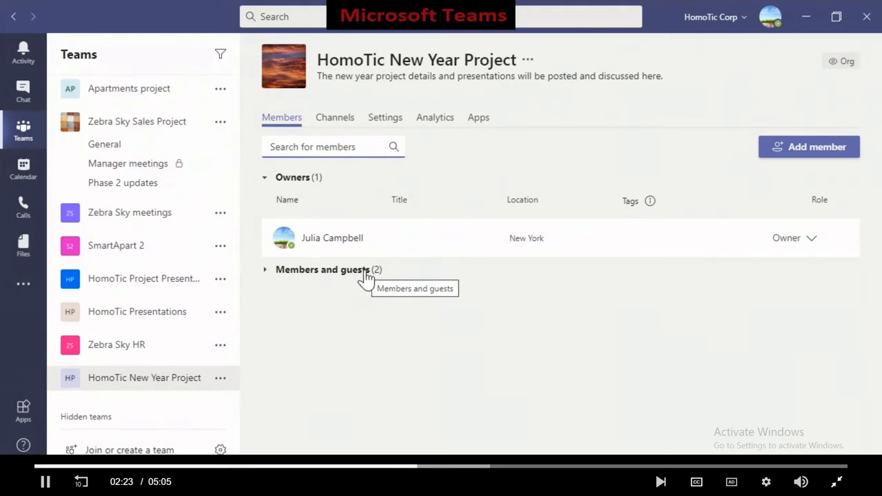
click(323, 270)
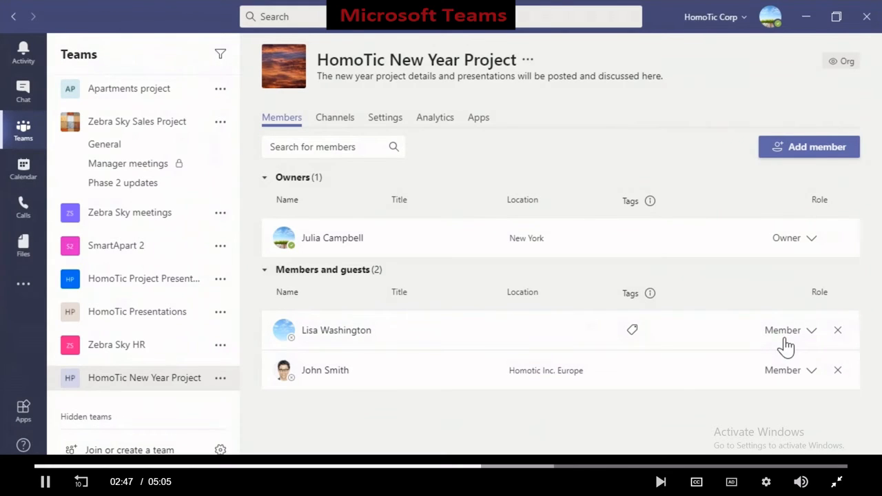
click(812, 332)
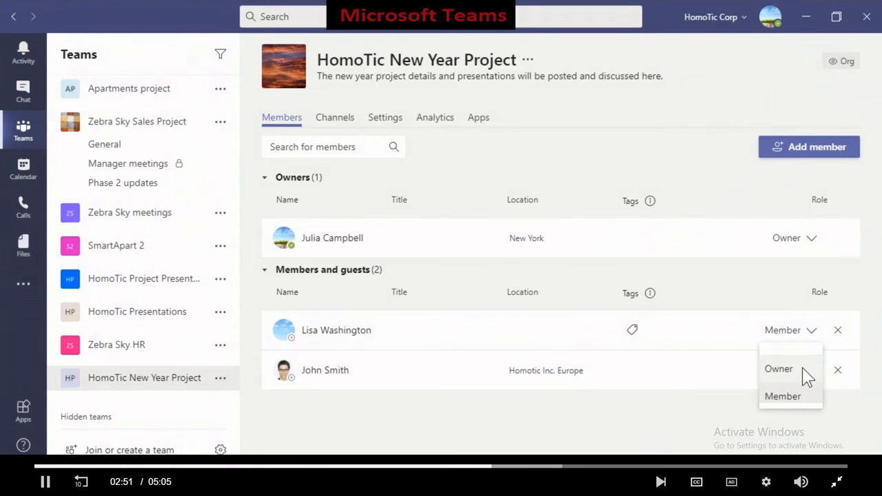
click(804, 370)
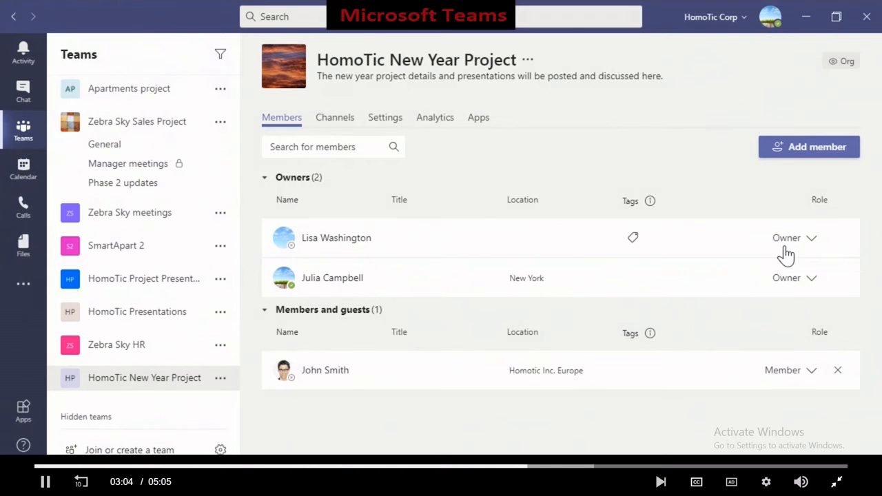
Remove the team's ordinary member and its newly promoted owner, setting that owner's role back to Member before removal.
click(839, 371)
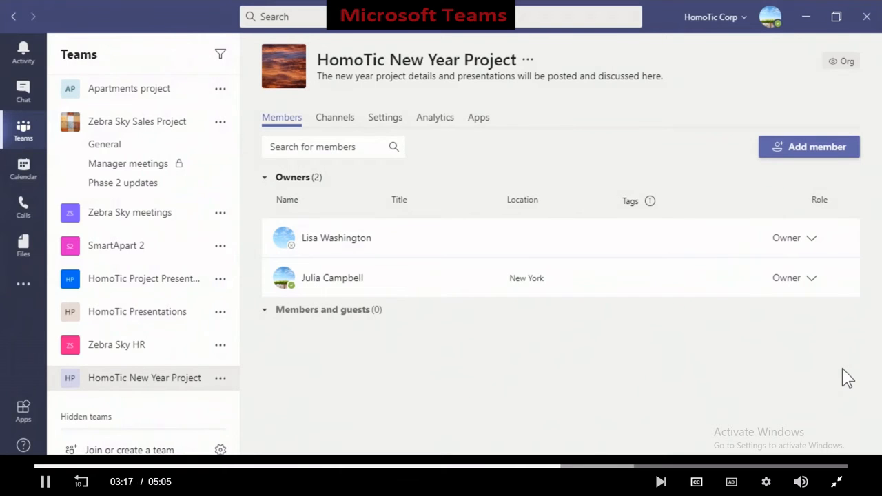
click(815, 246)
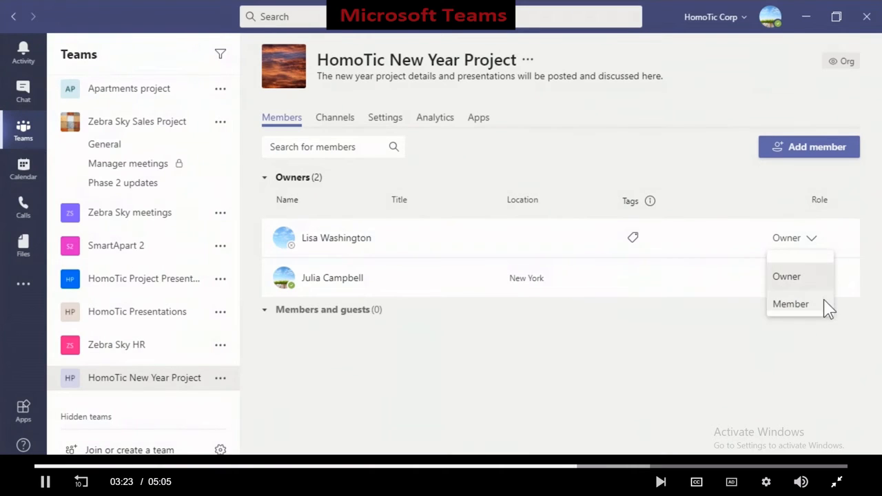
click(792, 304)
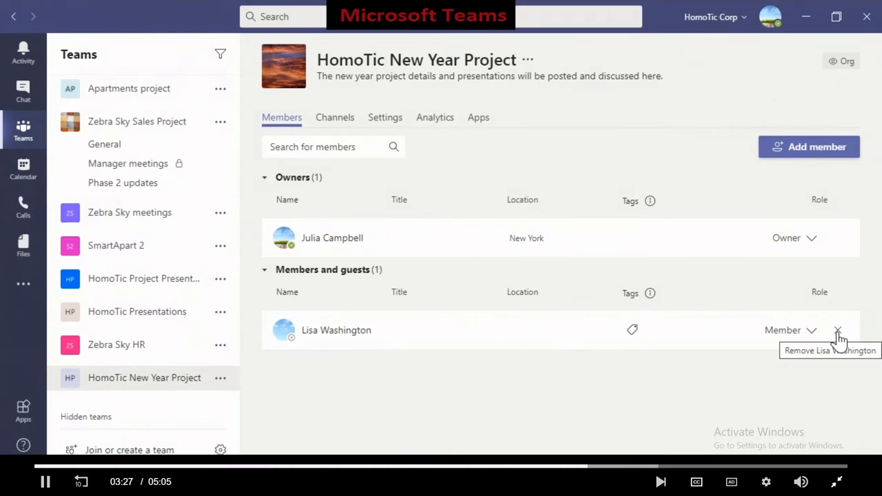
click(838, 332)
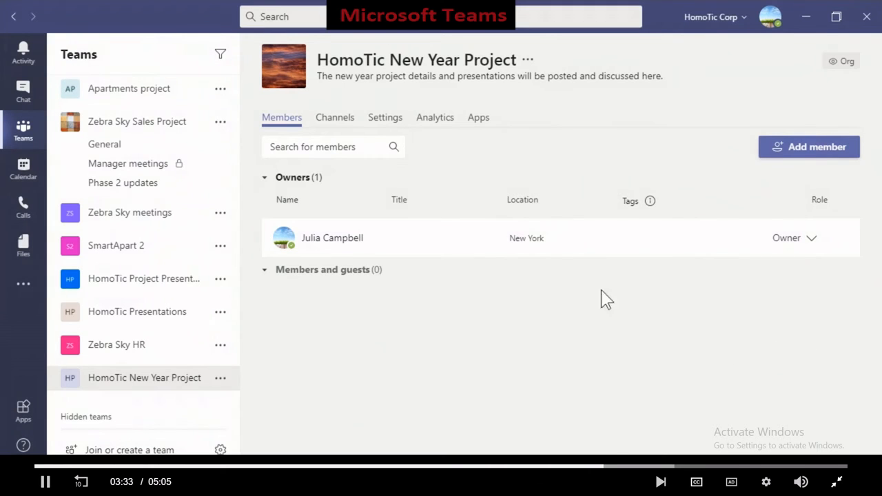
Allow guests to create and update channels in the team's guest permissions.
click(400, 131)
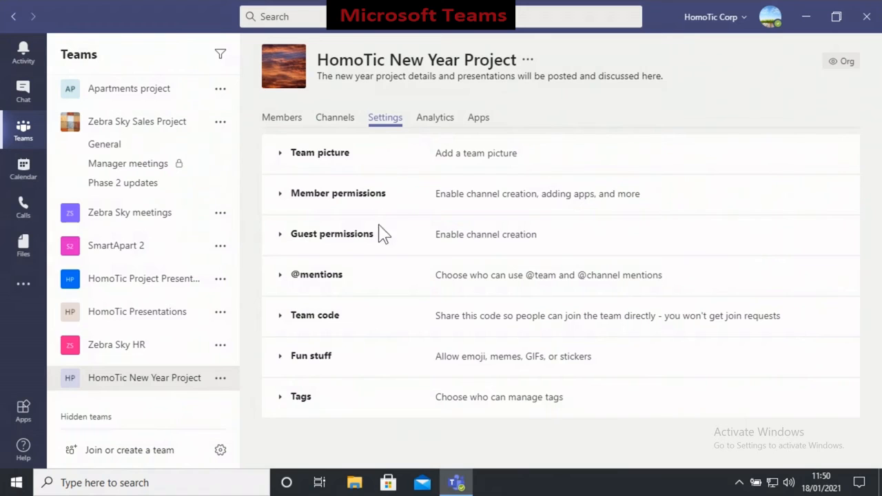
click(373, 244)
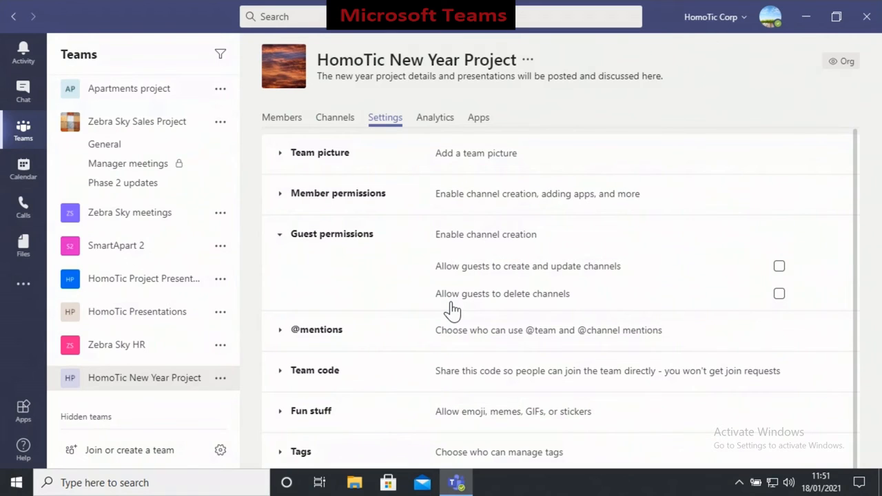
click(779, 268)
Disallow members from creating private channels and from creating, updating and removing tabs in the member permissions.
click(372, 207)
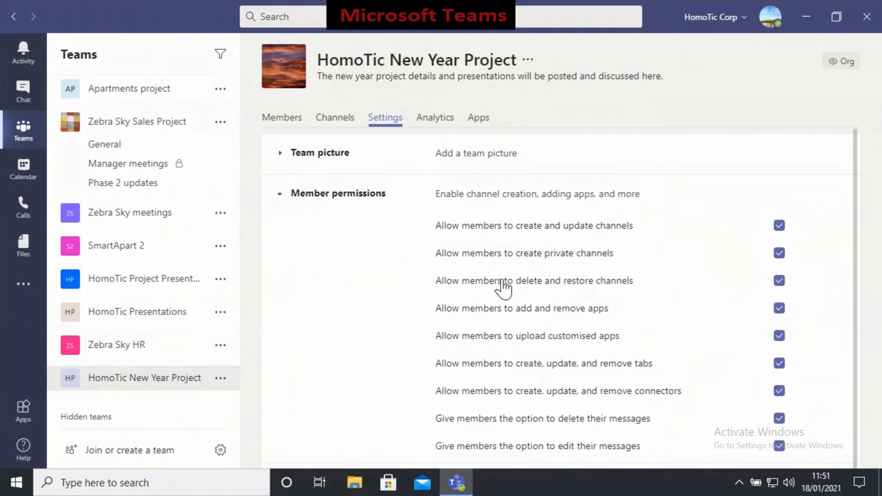
scroll(859, 269, down, 1)
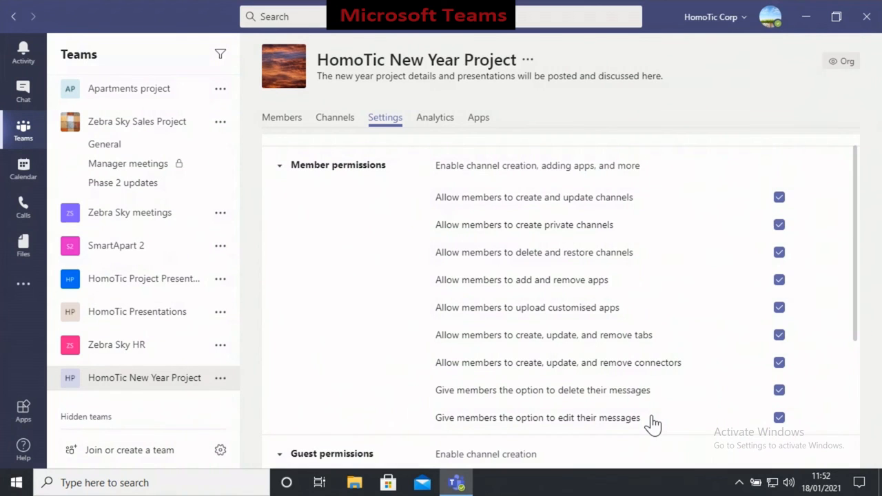
click(780, 228)
click(780, 335)
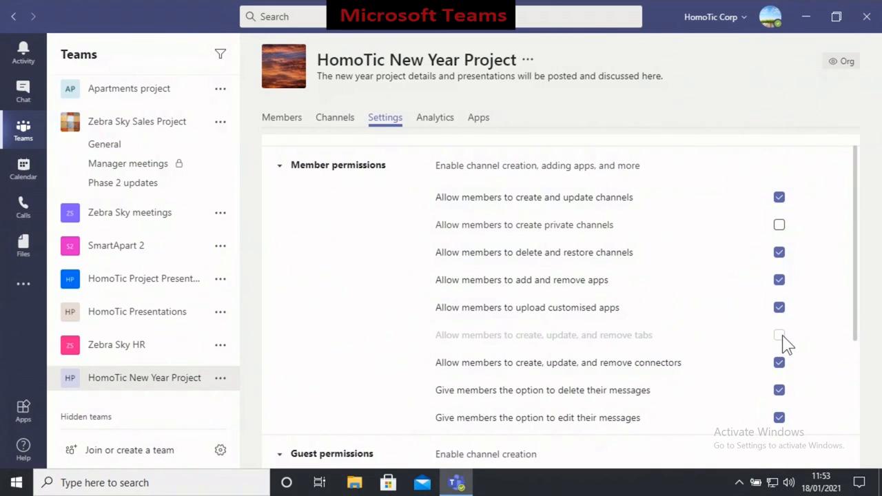